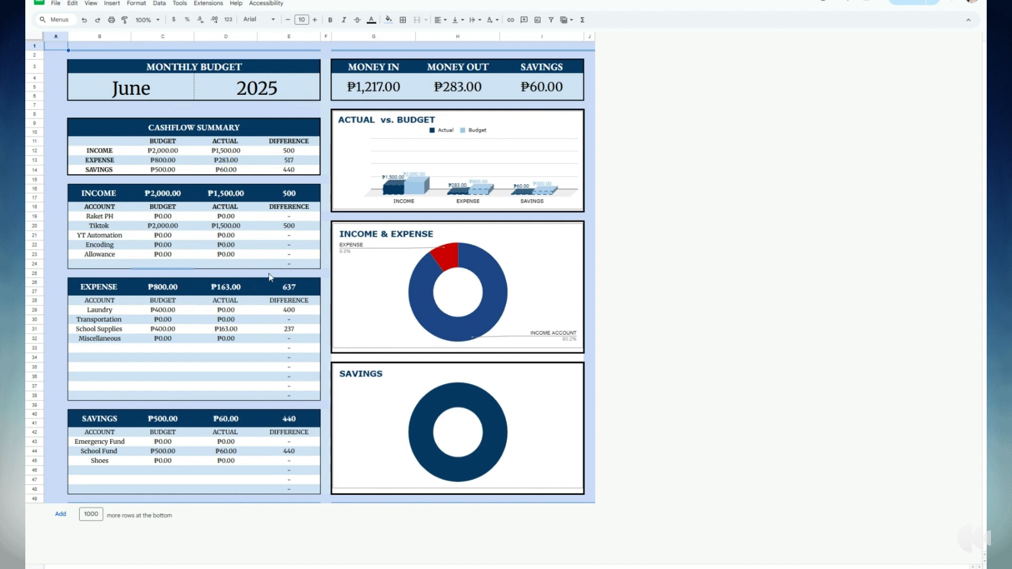
# Step: On the category sheet, enter Allowance and RaketPH as the first two entries under Income Account
pyautogui.hotkey('ctrl', 'pagedown')
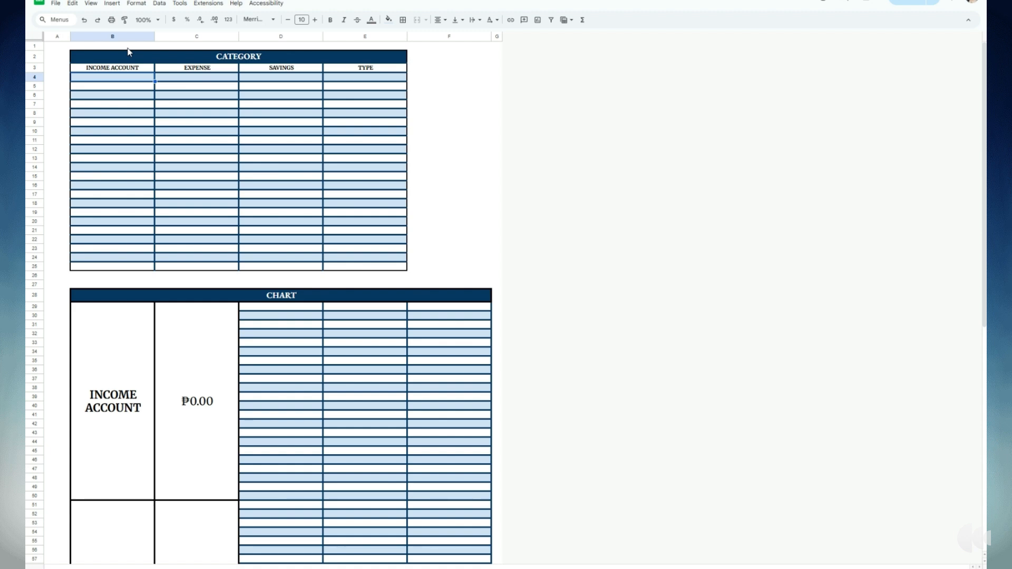
pyautogui.write('A')
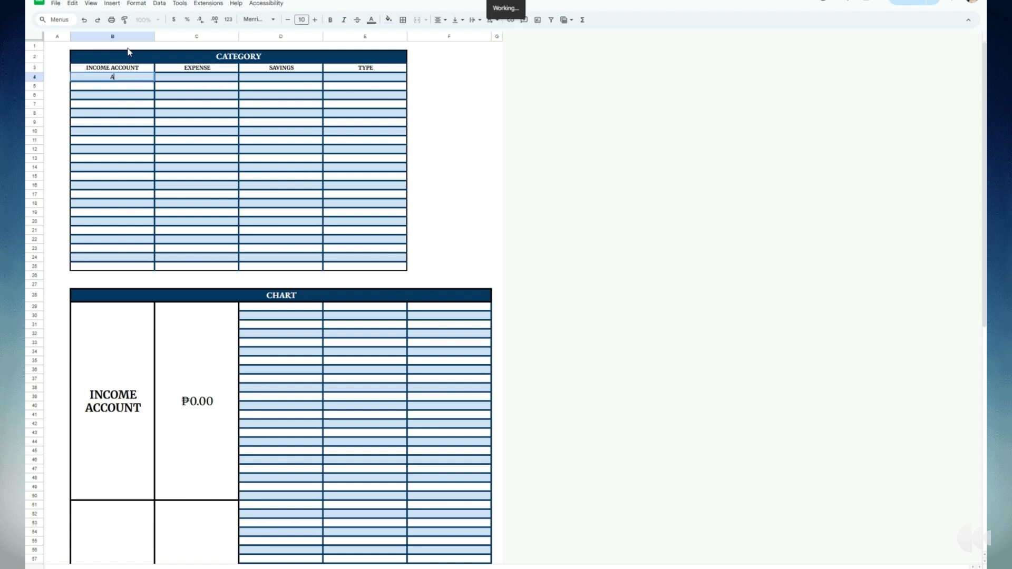
pyautogui.write('llowance')
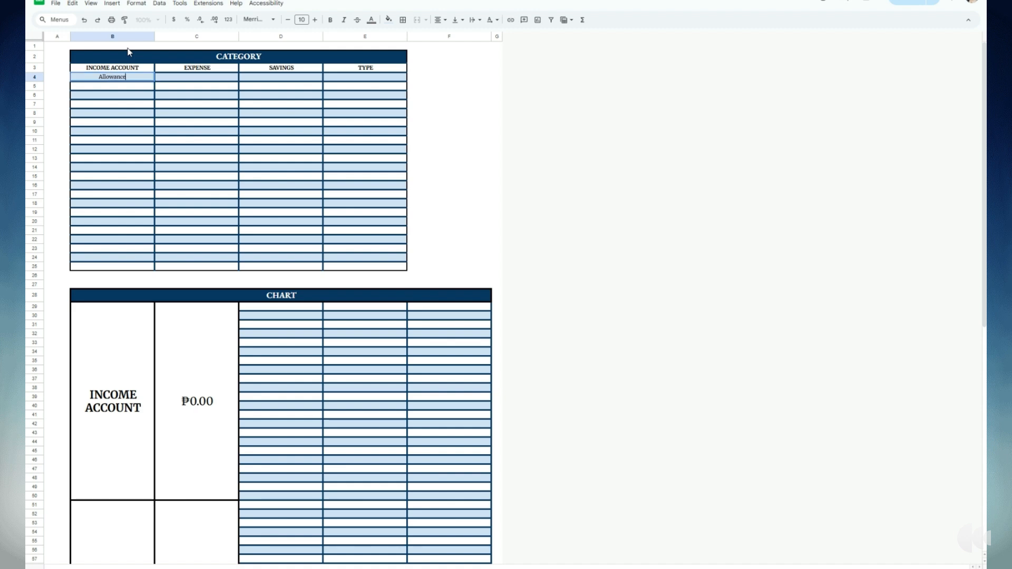
pyautogui.press('Return')
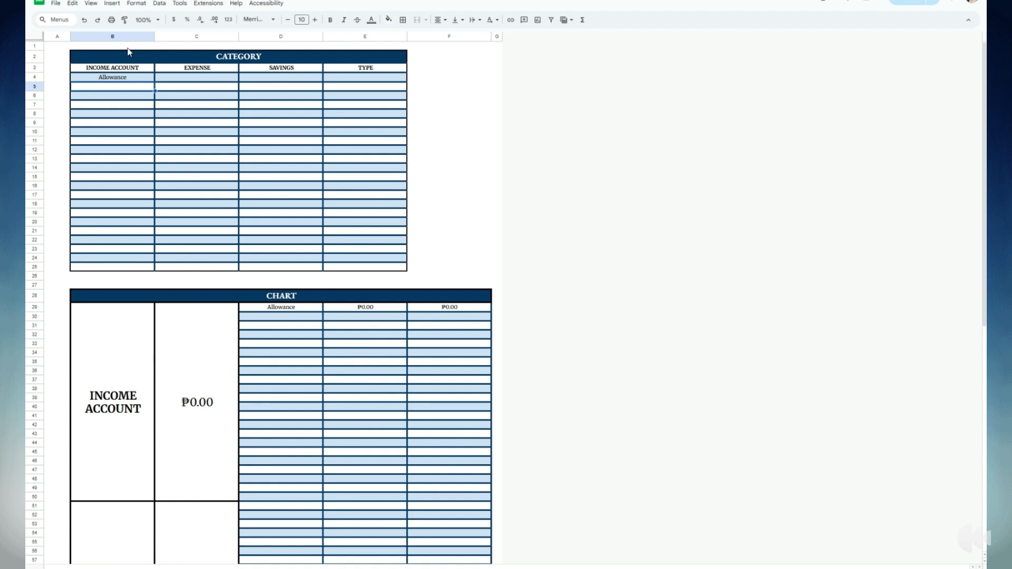
pyautogui.write('Raketz')
pyautogui.press('BackSpace')
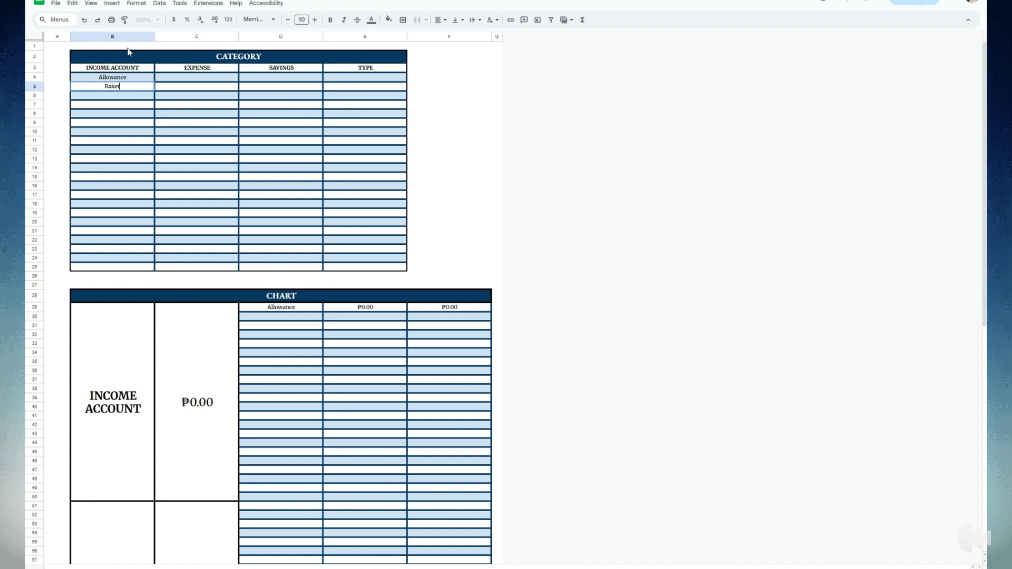
pyautogui.write('PH')
pyautogui.press('Return')
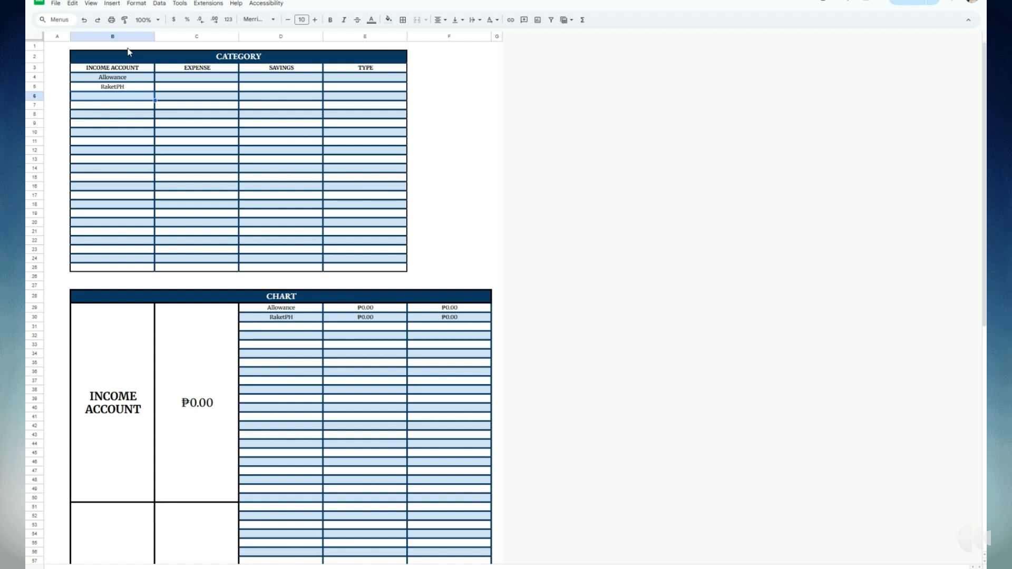
# Step: Fill the Expense column of the category table from row 4 with Rent, Laumdry, Food and Transportation
pyautogui.press('Tab')
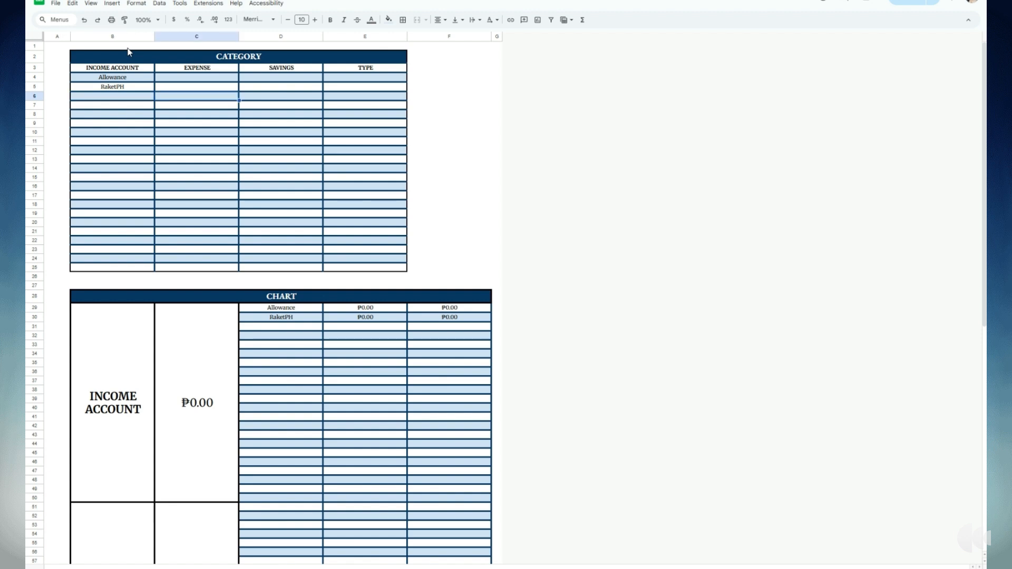
pyautogui.click(191, 78)
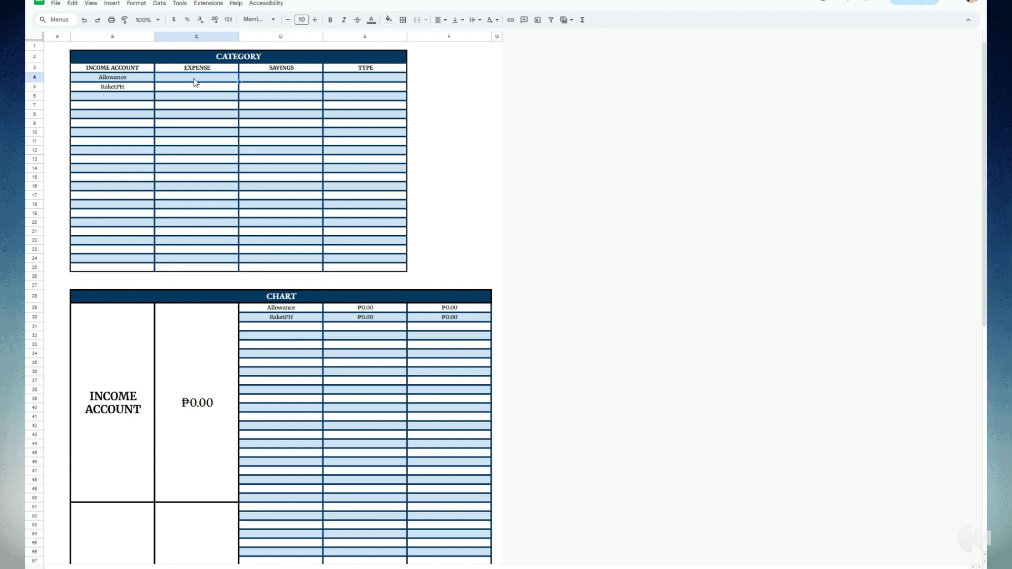
pyautogui.write('Rent')
pyautogui.press('Return')
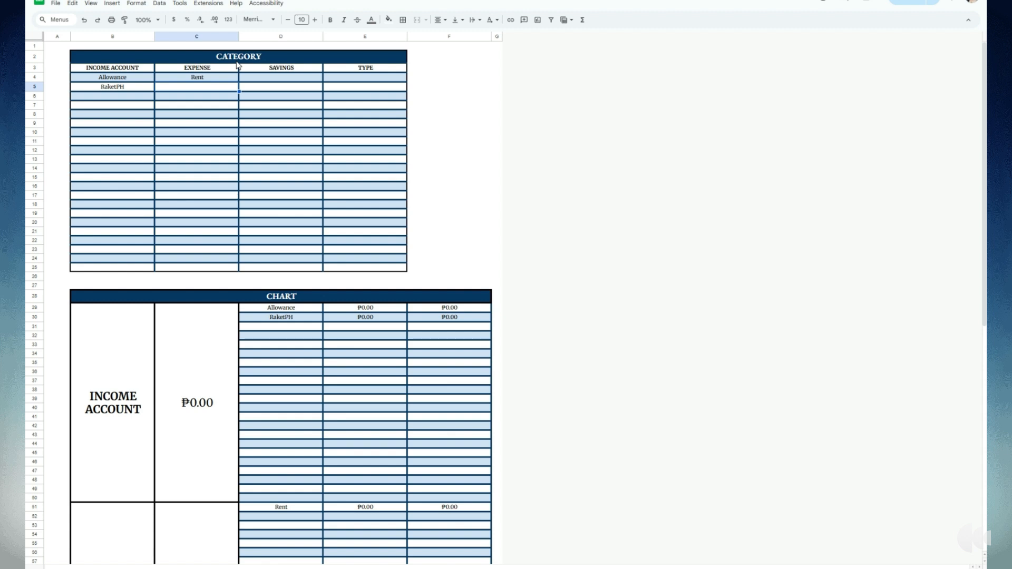
pyautogui.write('Laumdry')
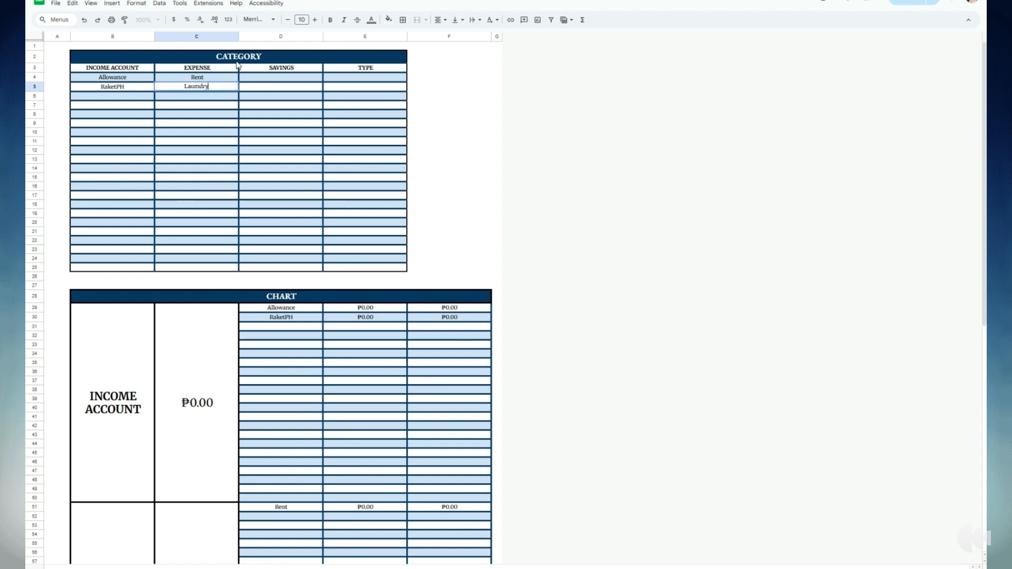
pyautogui.press('Return')
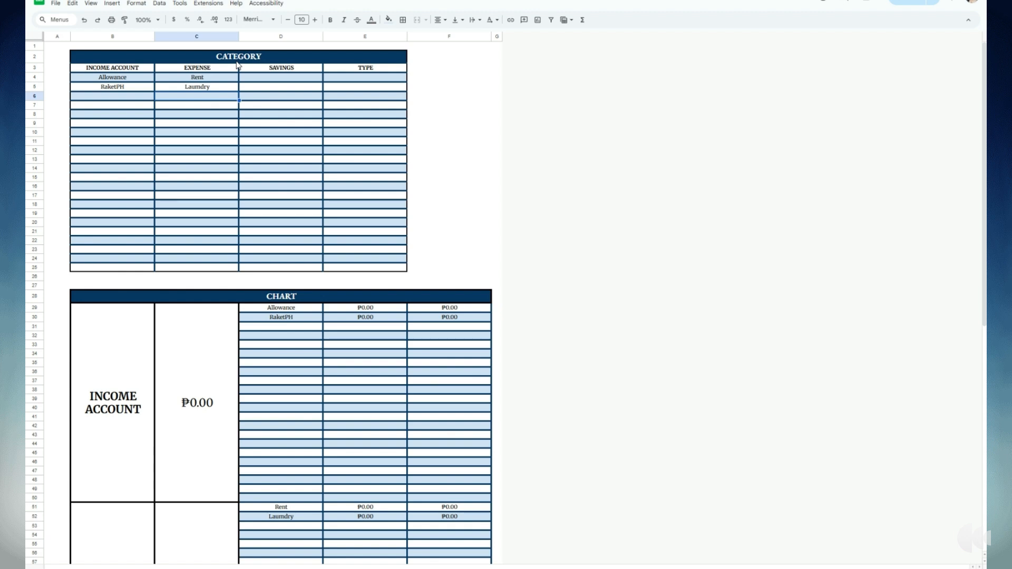
pyautogui.write('Food')
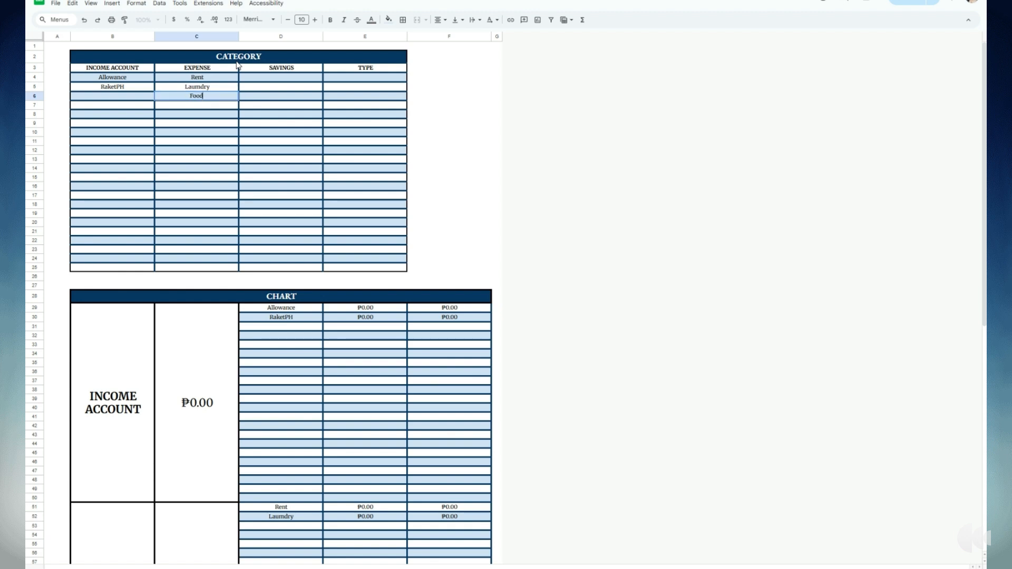
pyautogui.press('Return')
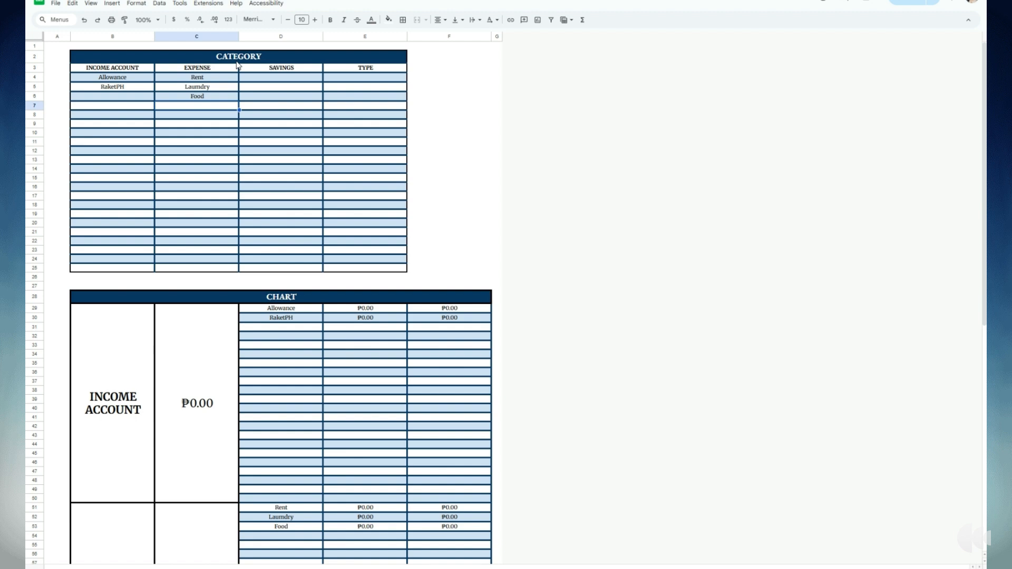
pyautogui.write('Transpo')
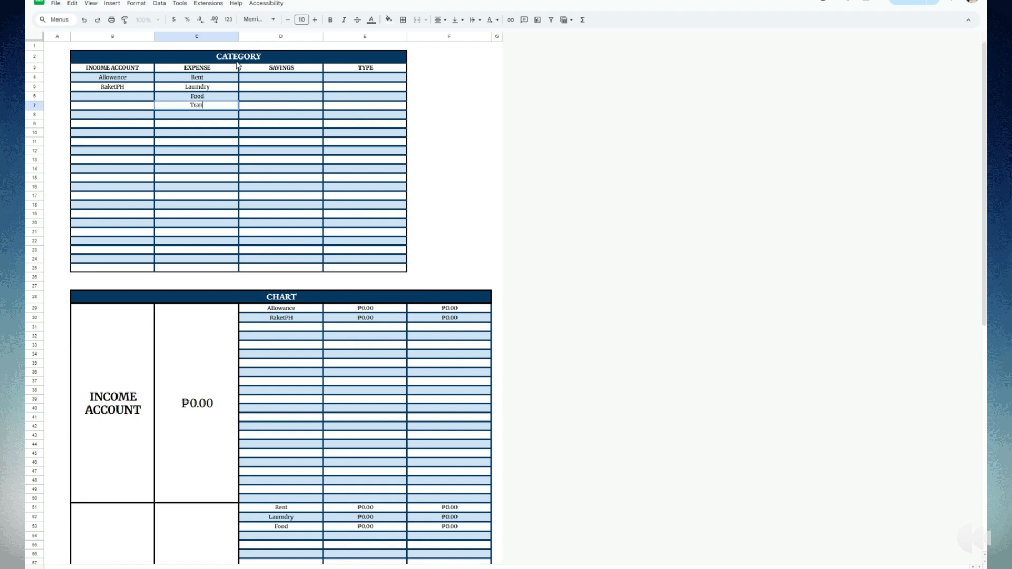
pyautogui.write('rtation')
pyautogui.press('Return')
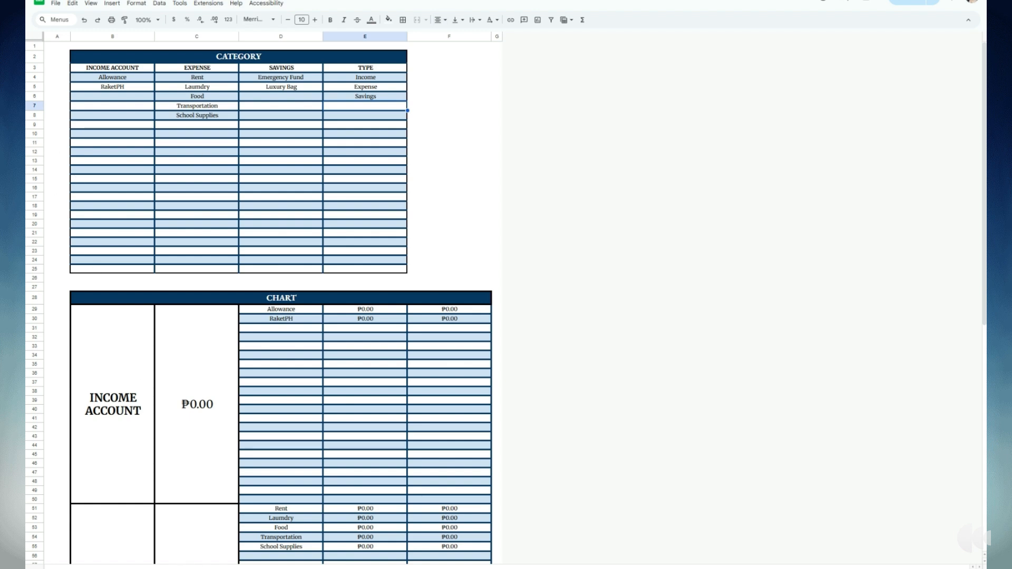
# Step: Look over the budget allocation and transactions sheet and the monthly budget dashboard
pyautogui.click(127, 568)
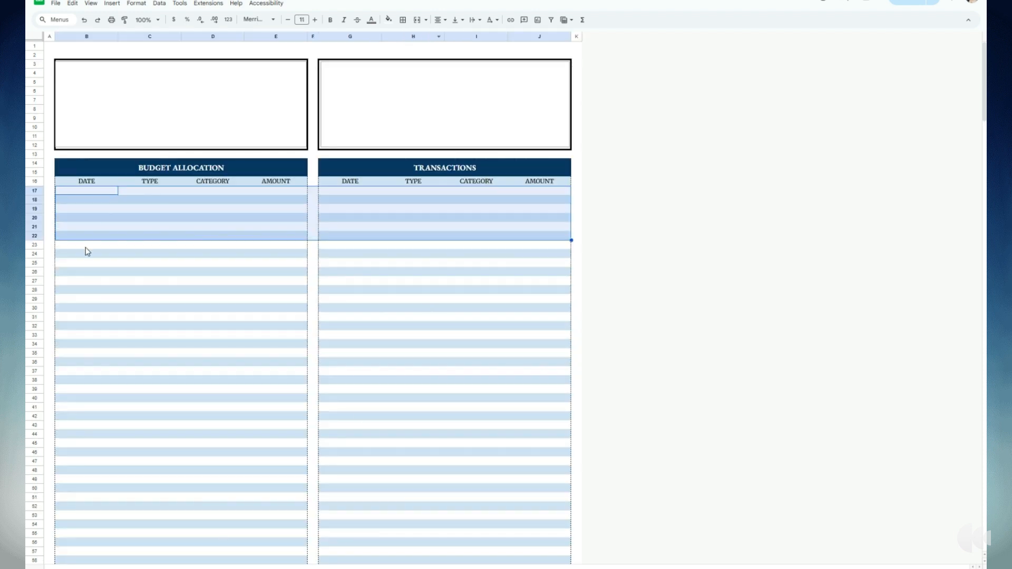
pyautogui.click(117, 291)
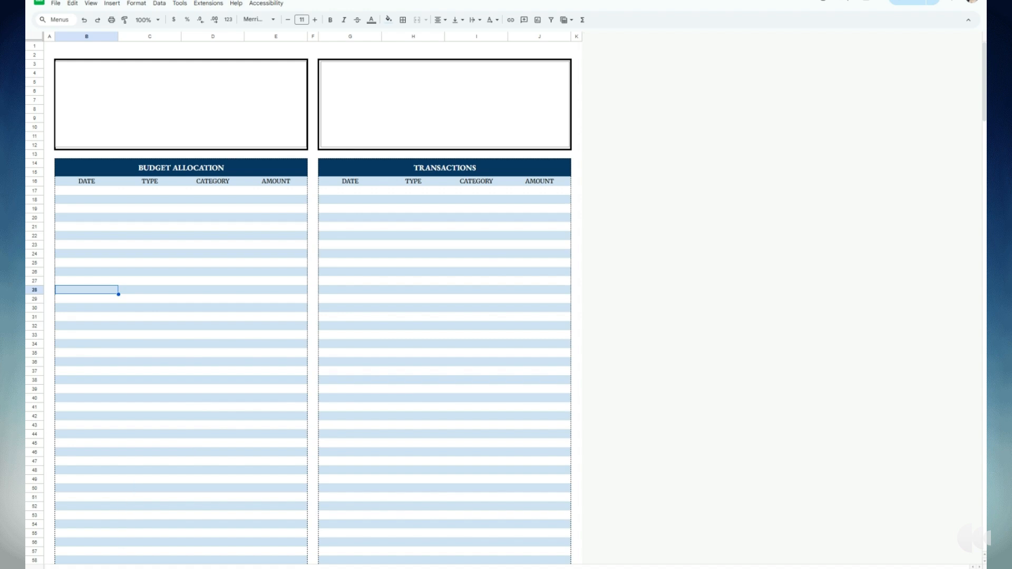
pyautogui.click(129, 567)
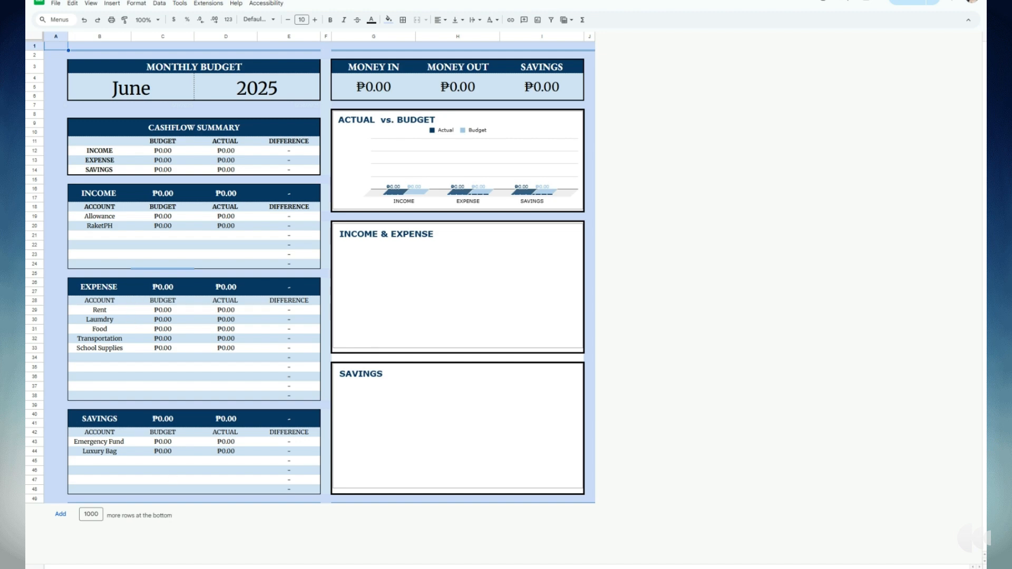
# Step: Start the first budget allocation entry in row 17 with date 6/2/2025 and type Income
pyautogui.click(194, 568)
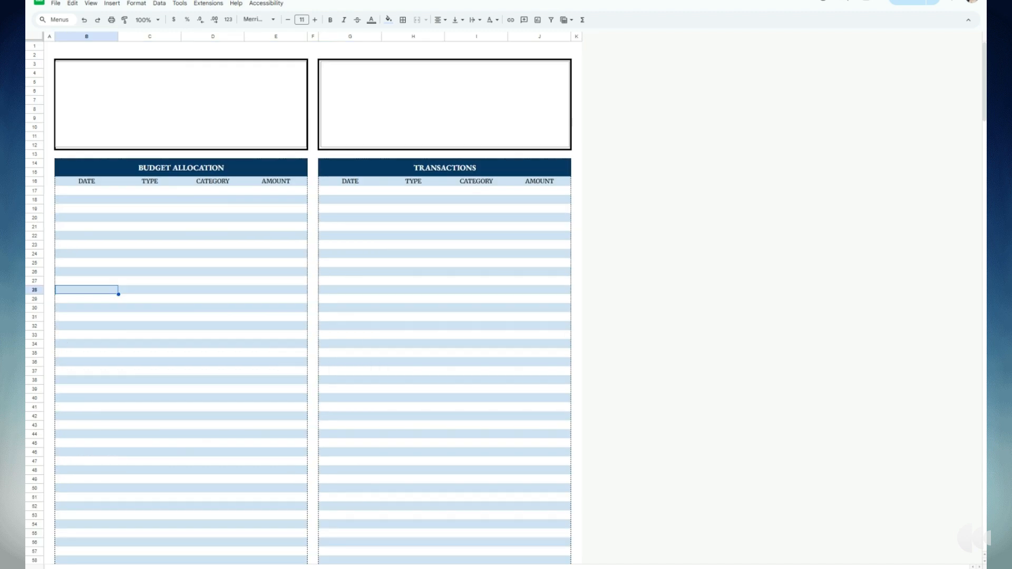
pyautogui.click(82, 191)
pyautogui.doubleClick(81, 191)
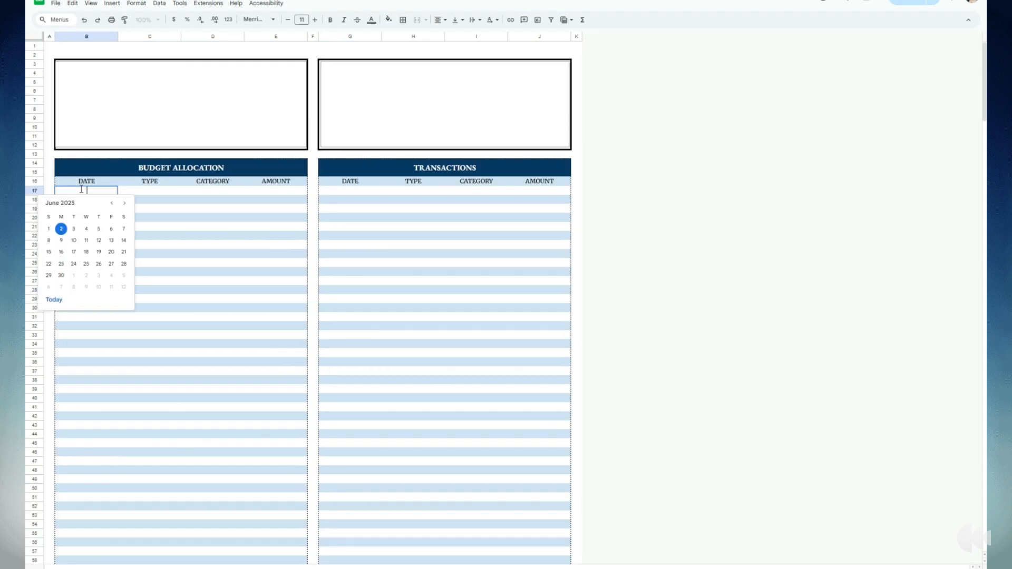
pyautogui.click(63, 229)
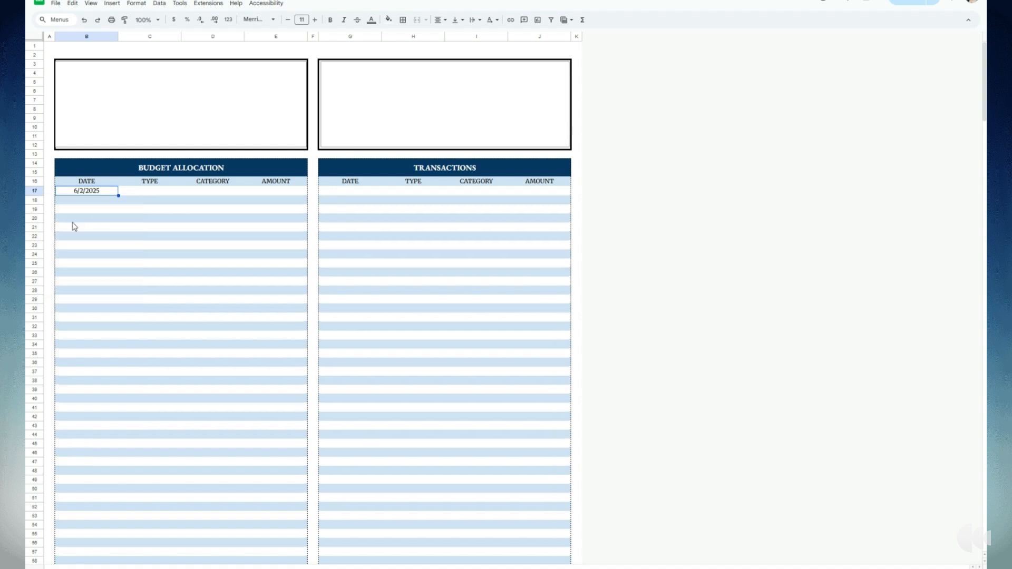
pyautogui.click(152, 193)
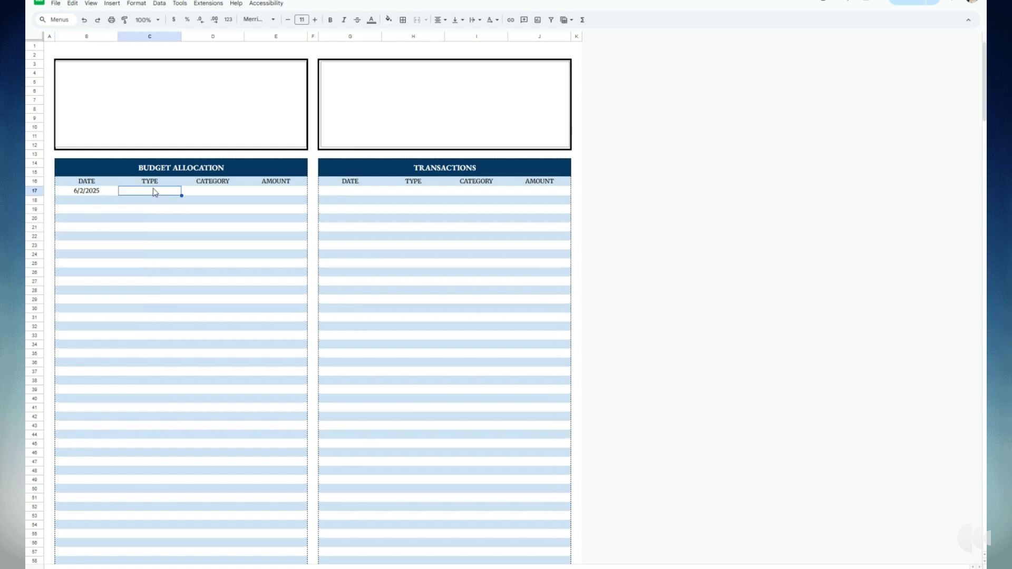
pyautogui.doubleClick(154, 194)
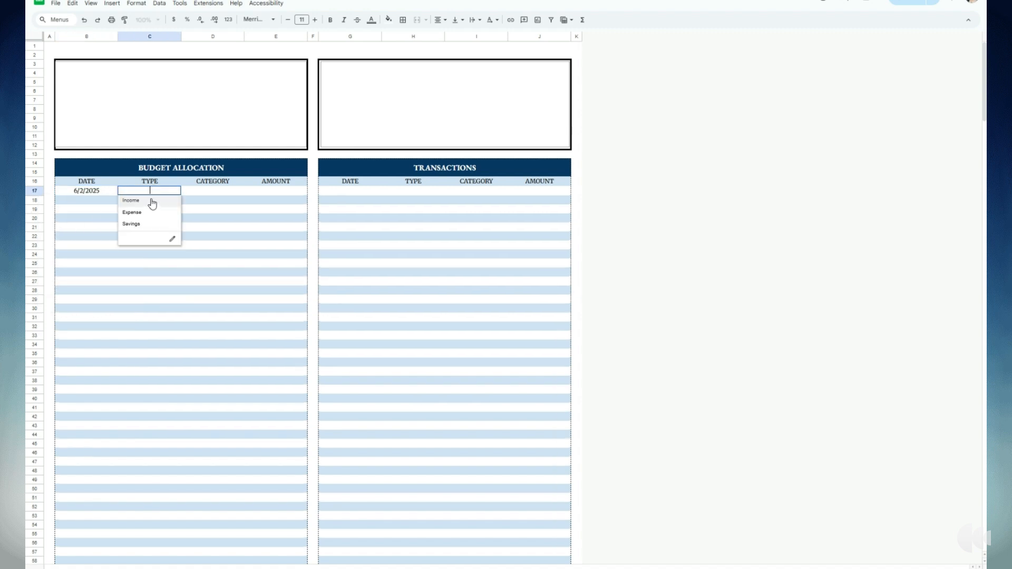
pyautogui.click(153, 201)
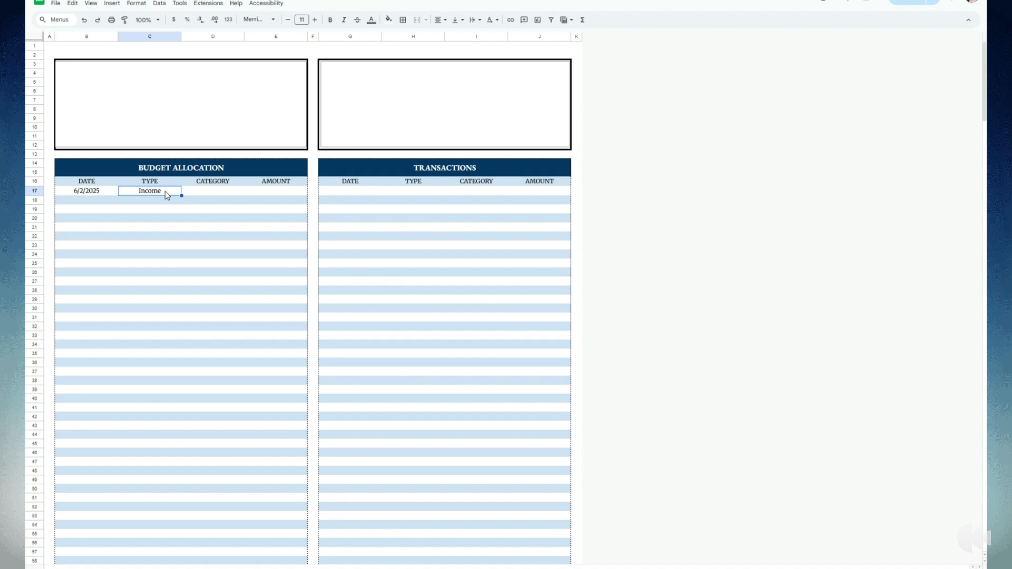
# Step: Complete the row 17 budget allocation entry with category RaketPH and amount 2000
pyautogui.click(207, 194)
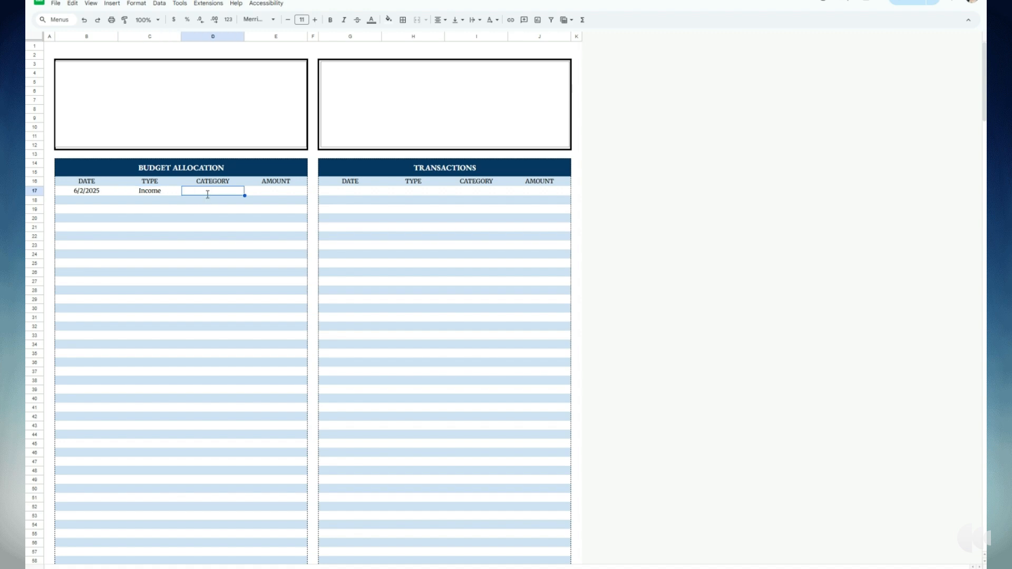
pyautogui.doubleClick(208, 194)
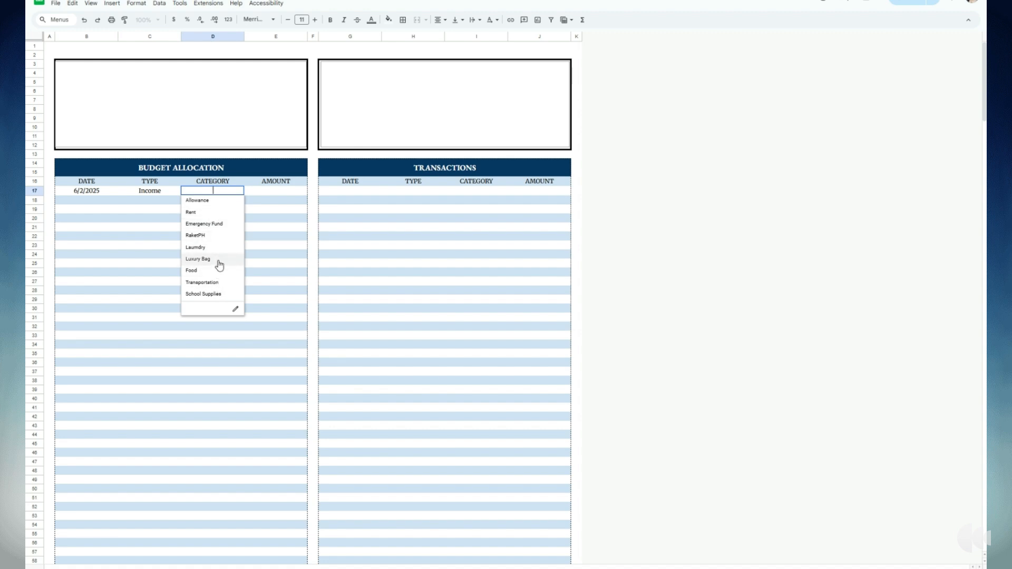
pyautogui.click(226, 236)
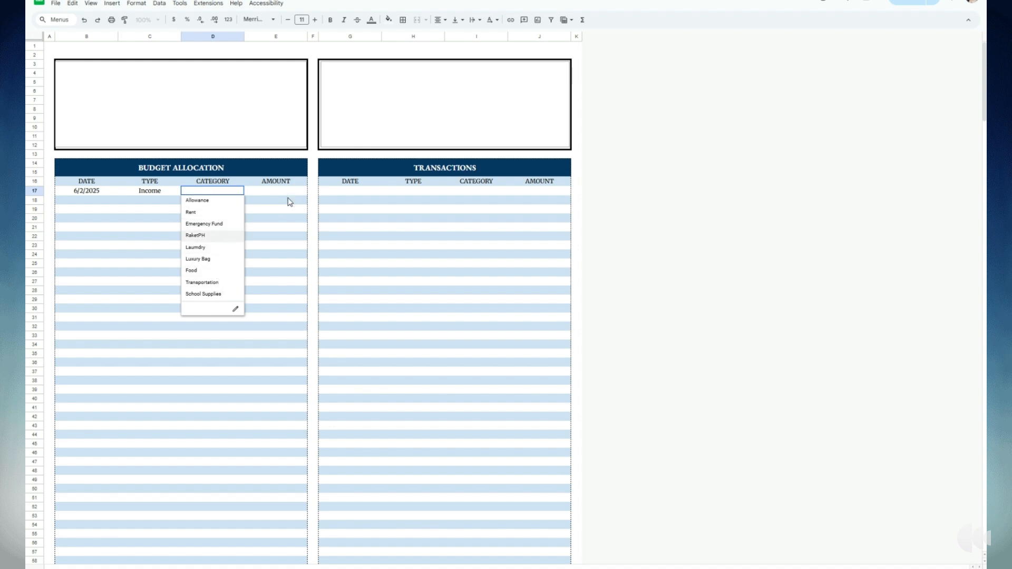
pyautogui.click(288, 194)
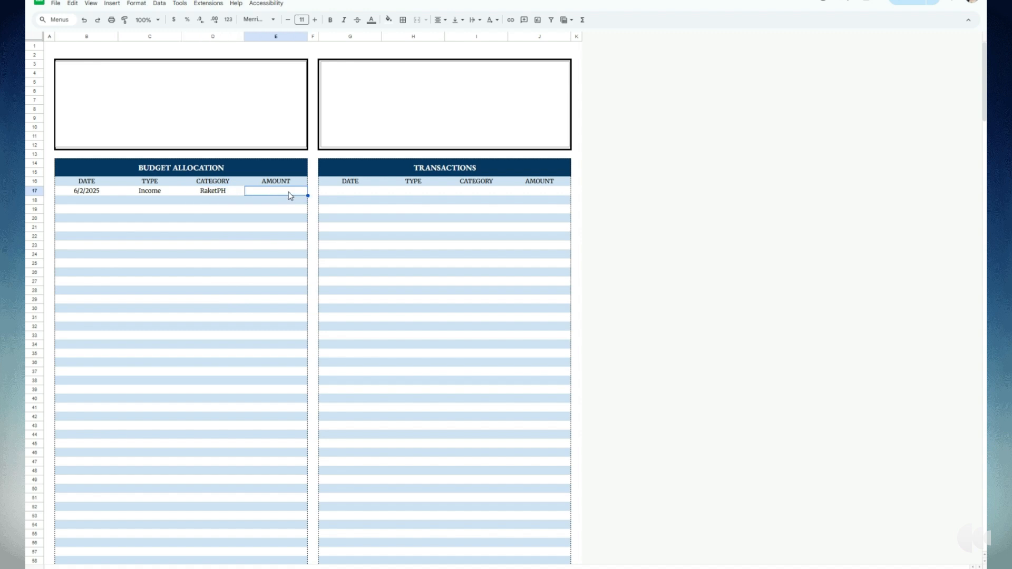
pyautogui.write('2000')
pyautogui.press('Return')
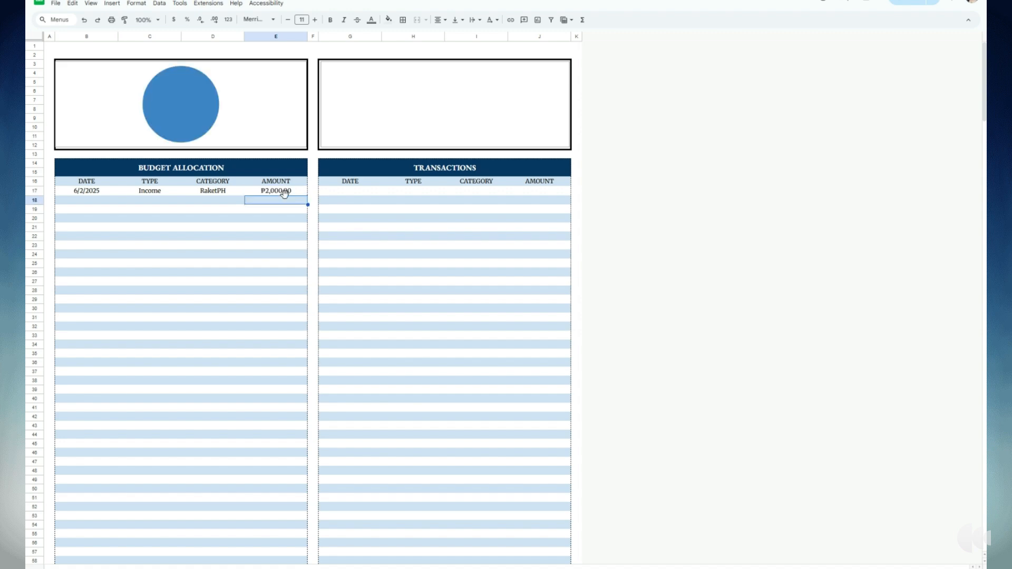
# Step: Set the date of the second budget allocation entry in row 18 to 6/2/2025 and select its category cell
pyautogui.click(88, 202)
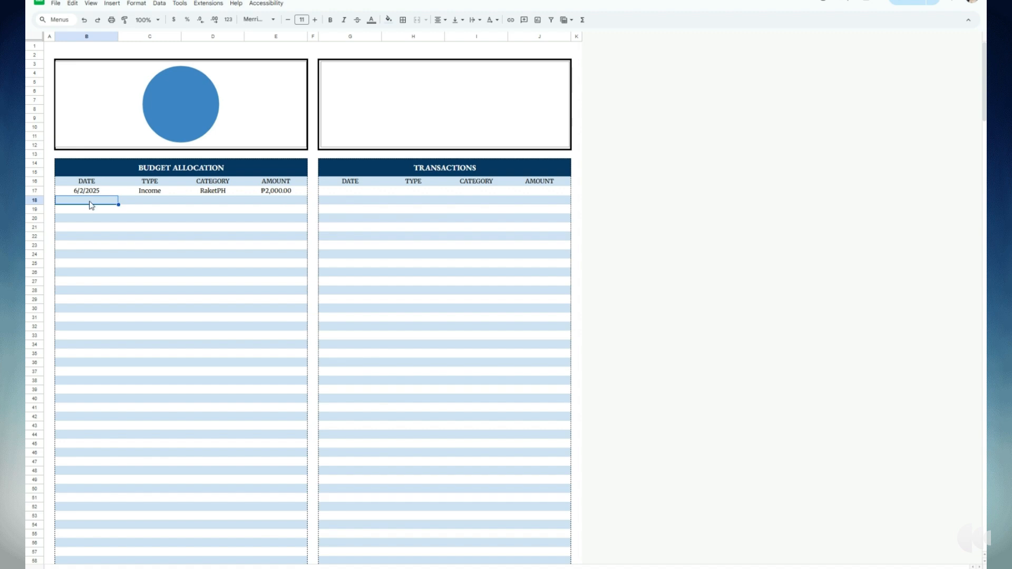
pyautogui.doubleClick(90, 202)
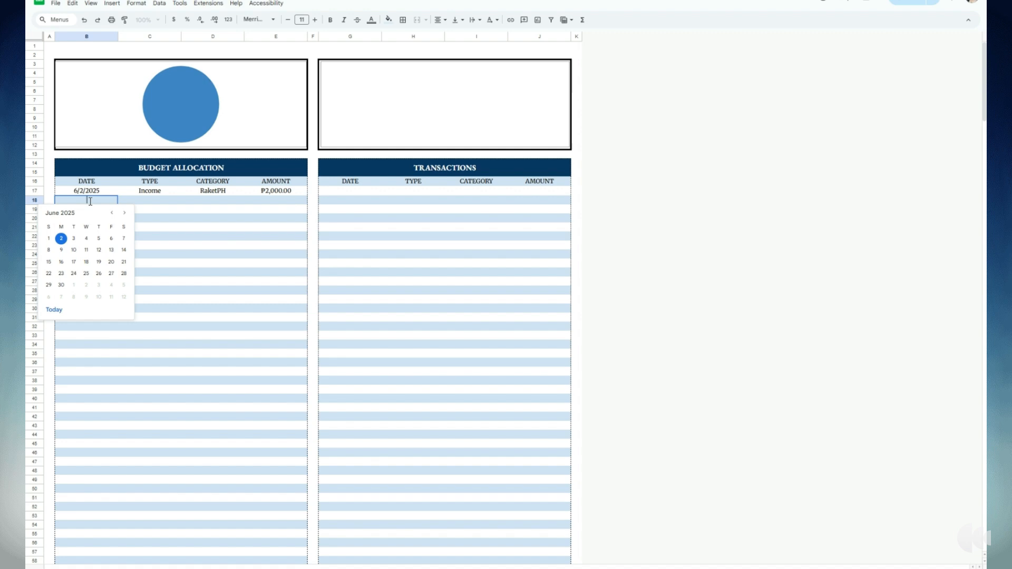
pyautogui.click(62, 238)
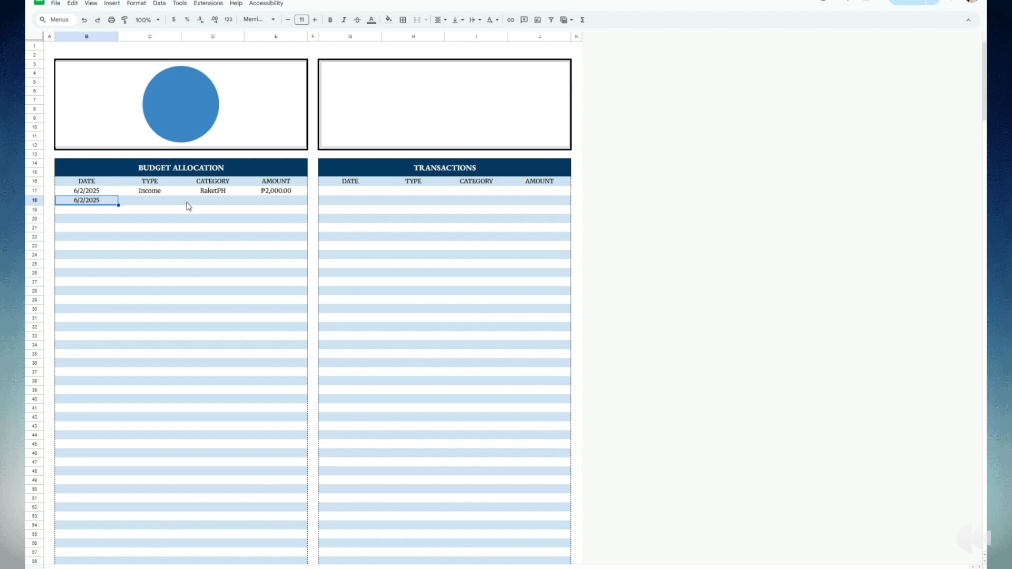
pyautogui.click(210, 203)
pyautogui.click(210, 203)
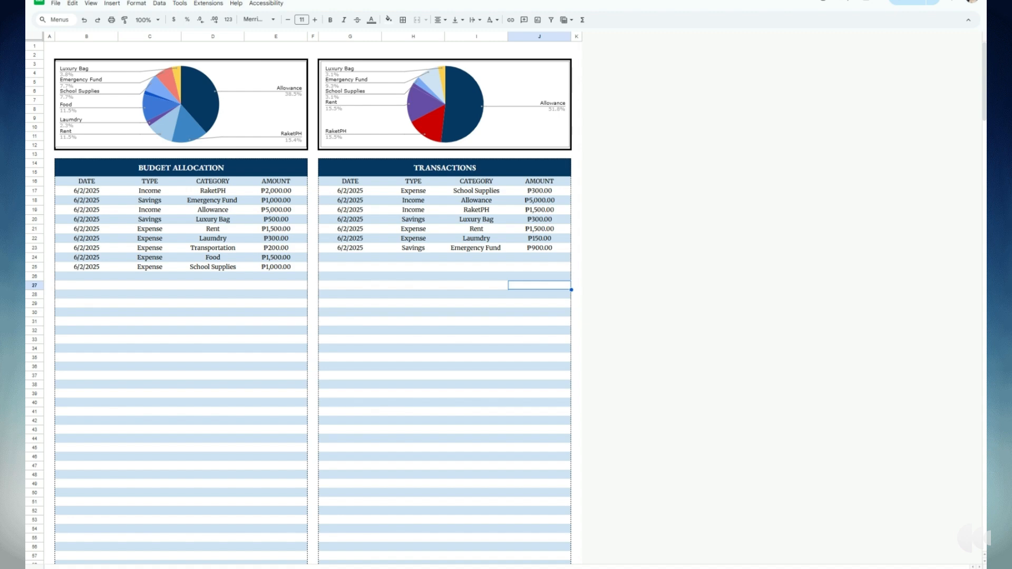
# Step: Set the month of the monthly budget dashboard to July
pyautogui.hotkey('ctrl', 'pageup')
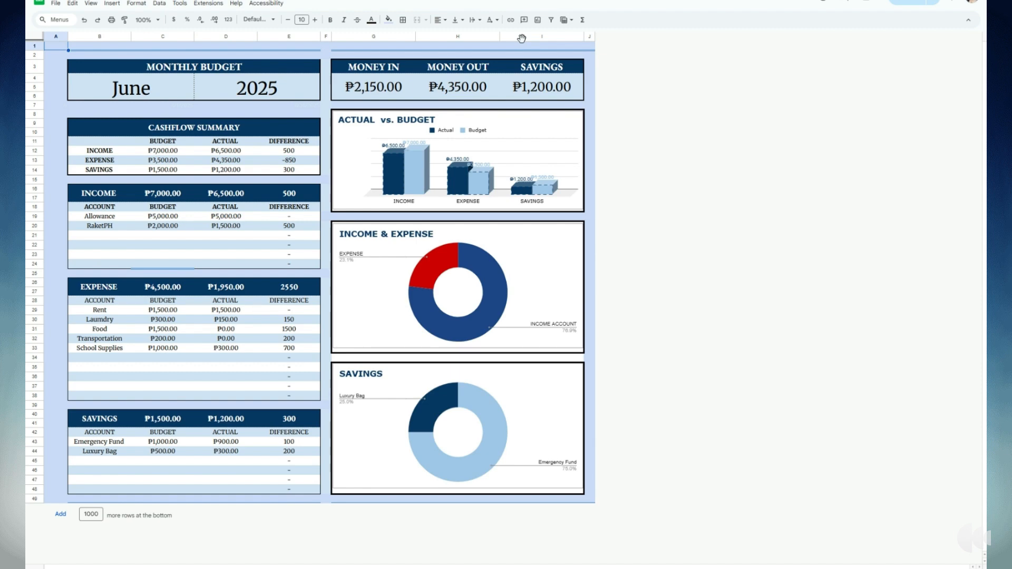
pyautogui.doubleClick(151, 93)
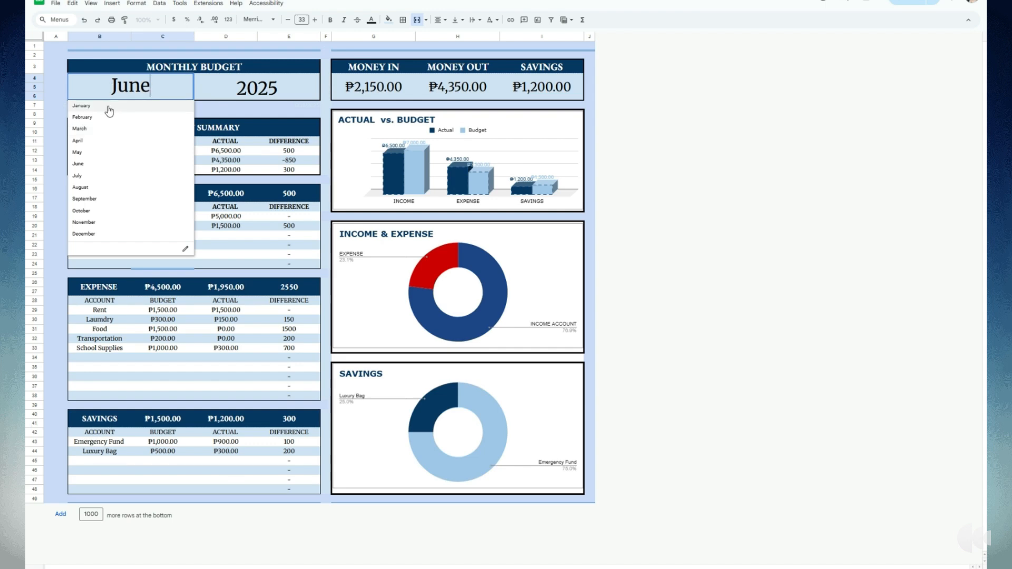
pyautogui.click(117, 178)
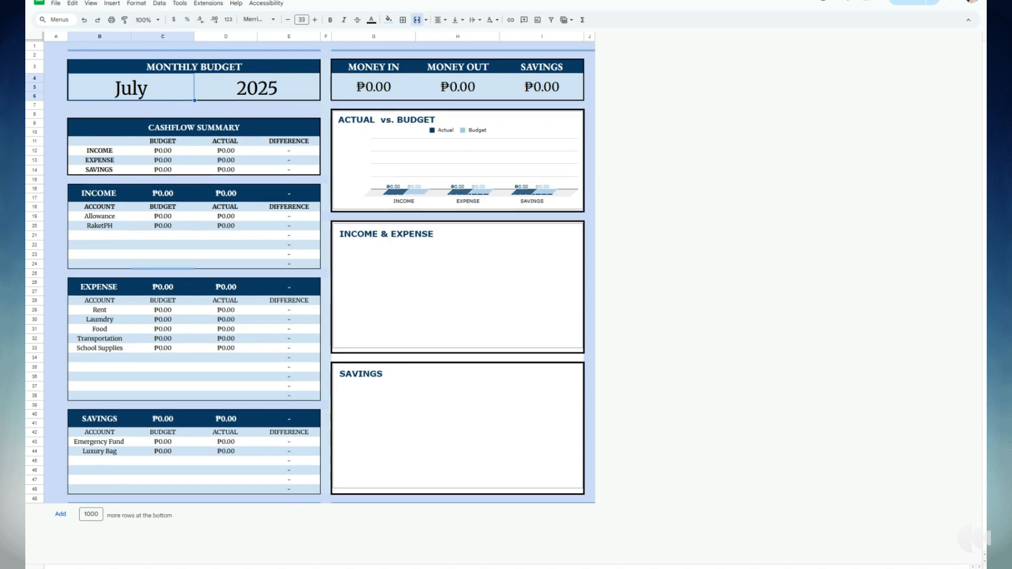
# Step: Look through the budget allocation and transactions sheet and the category and chart sheet for July, ending back on the monthly dashboard
pyautogui.hotkey('ctrl', 'shift', 'pagedown')
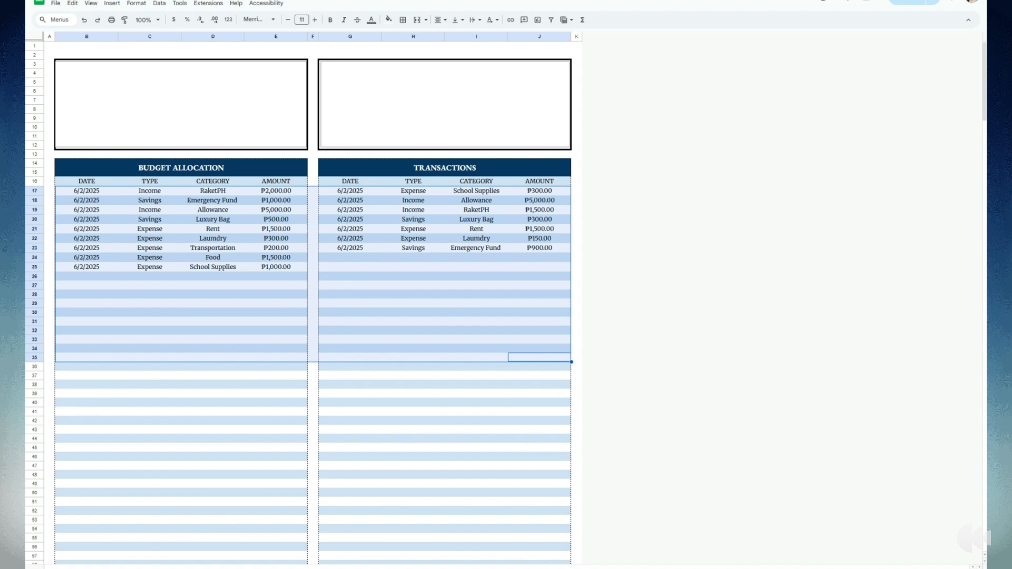
pyautogui.click(250, 457)
pyautogui.scroll(-15, 247, 453)
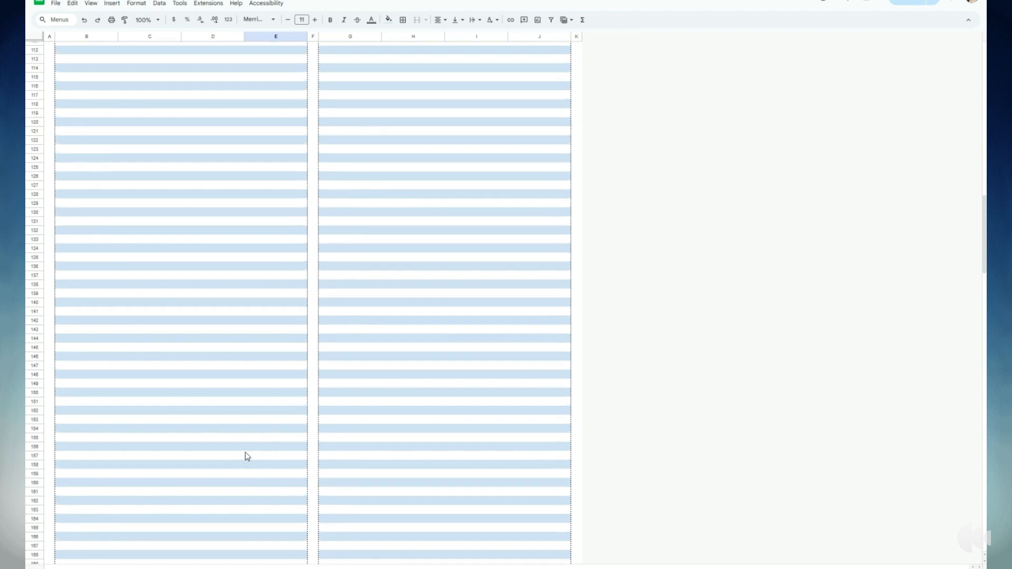
pyautogui.scroll(15, 246, 456)
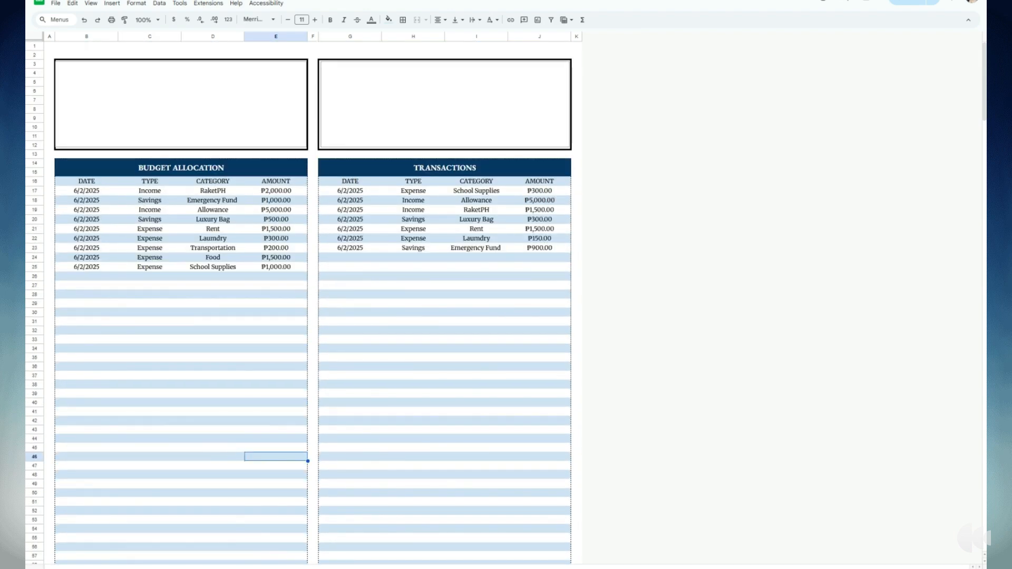
pyautogui.click(248, 558)
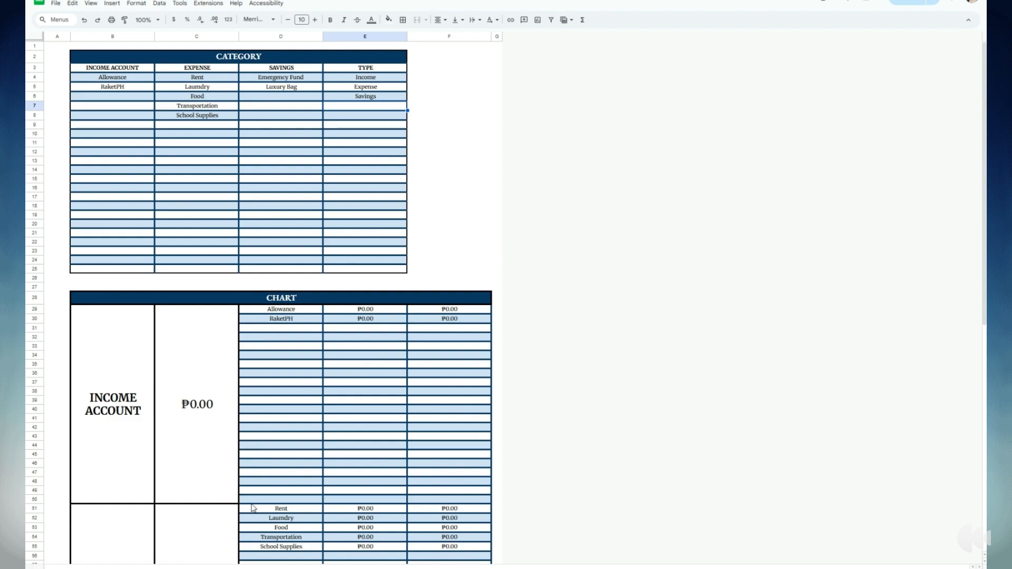
pyautogui.scroll(-5, 318, 437)
pyautogui.scroll(-2, 316, 440)
pyautogui.scroll(8, 314, 438)
pyautogui.hotkey('ctrl', 'shift', 'pageup')
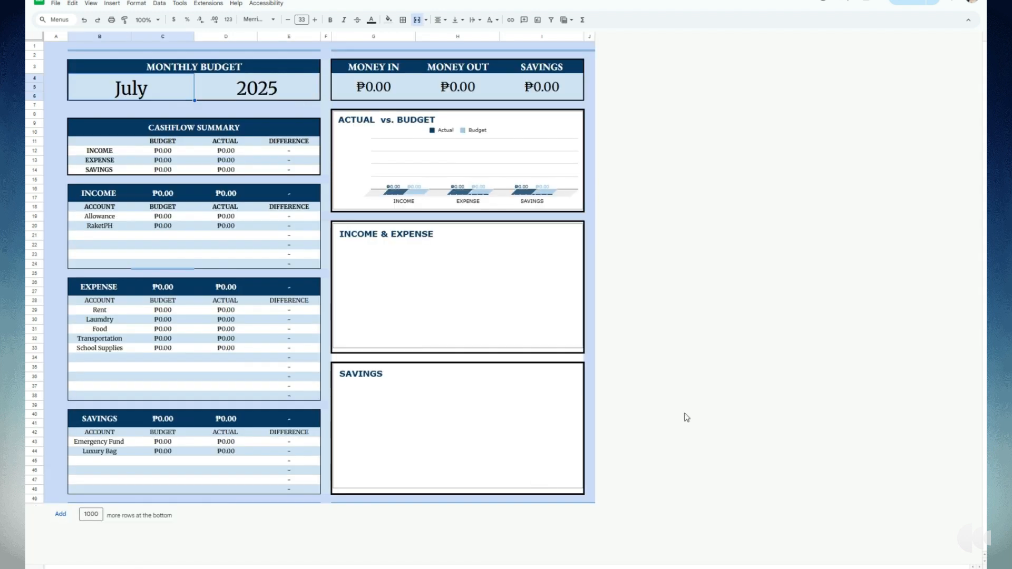